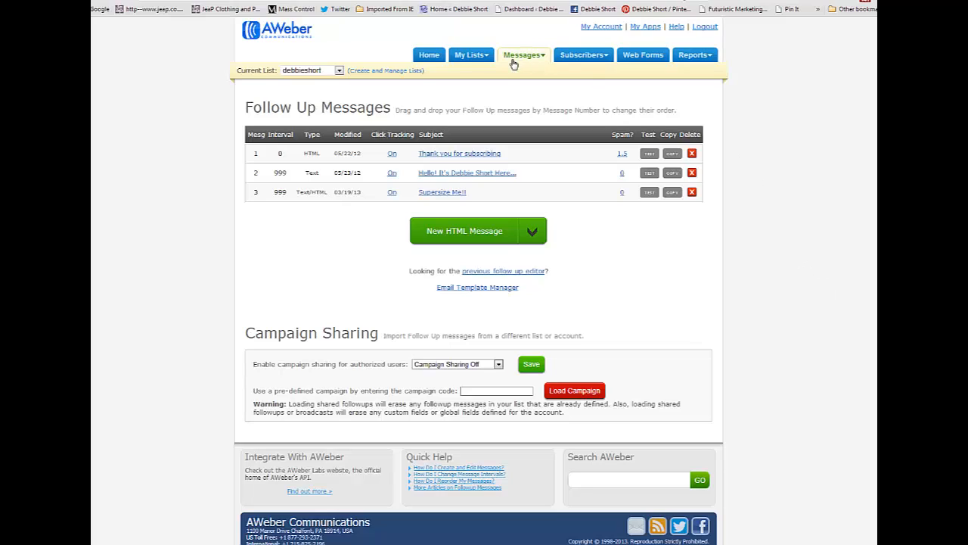
Step: Go to the list's broadcast messages and start a new HTML broadcast message
mouse_move(522, 65)
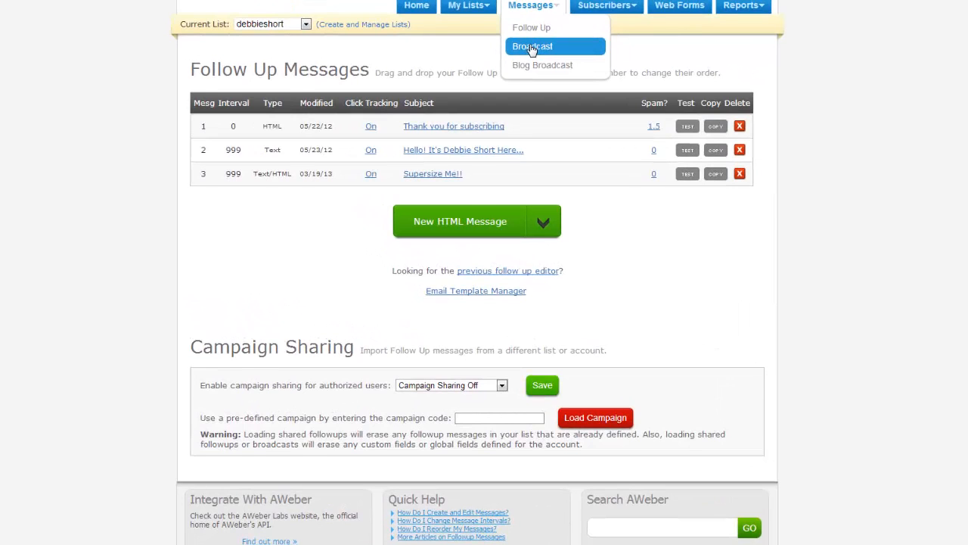
left_click(532, 47)
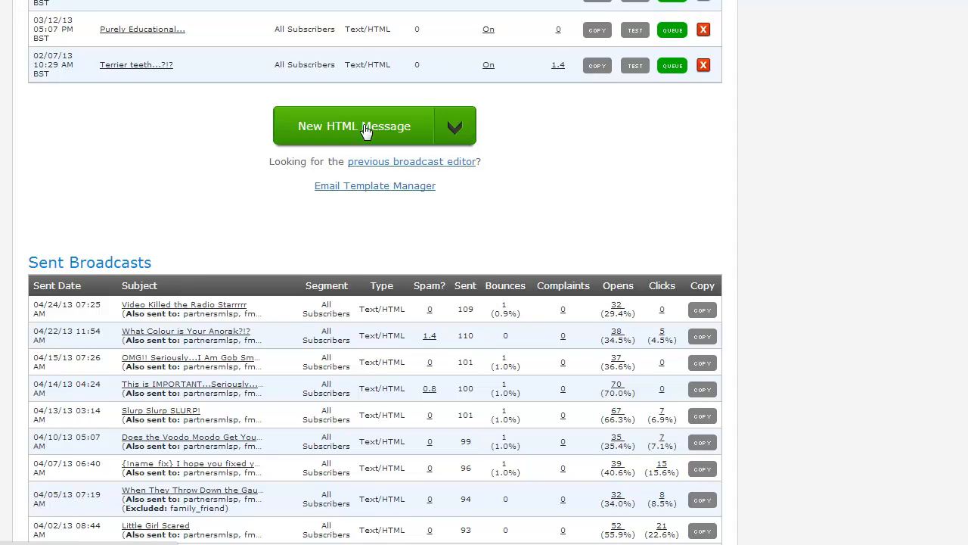
left_click(365, 129)
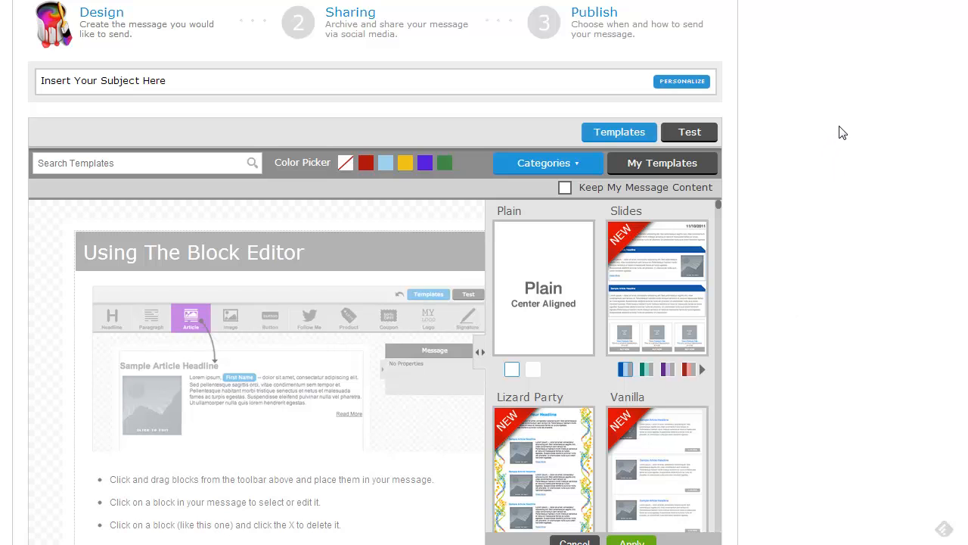
Step: Set the broadcast's subject line to "Yo Dude - Yo Dudette"
left_click(180, 81)
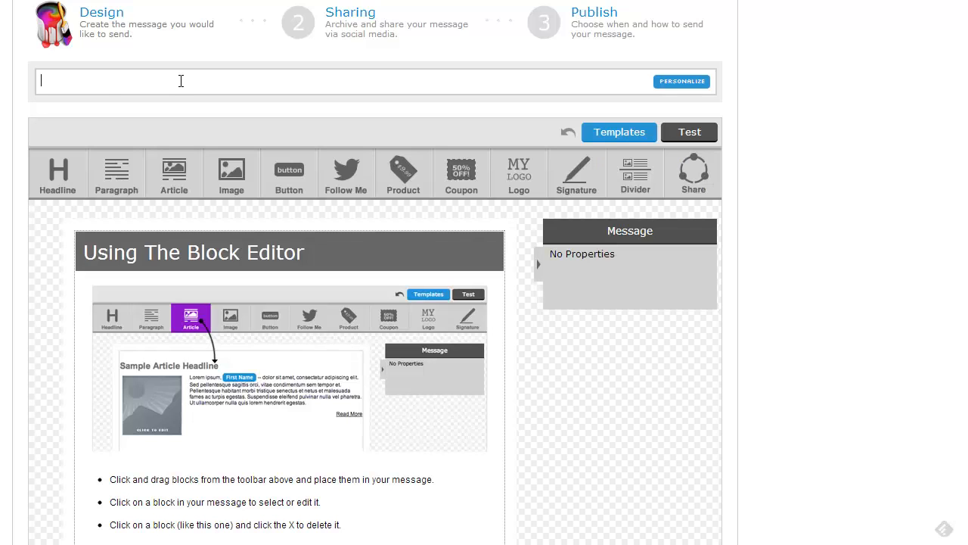
type("Yo Dude - Yo Dudette")
scroll(819, 329, "down", 2)
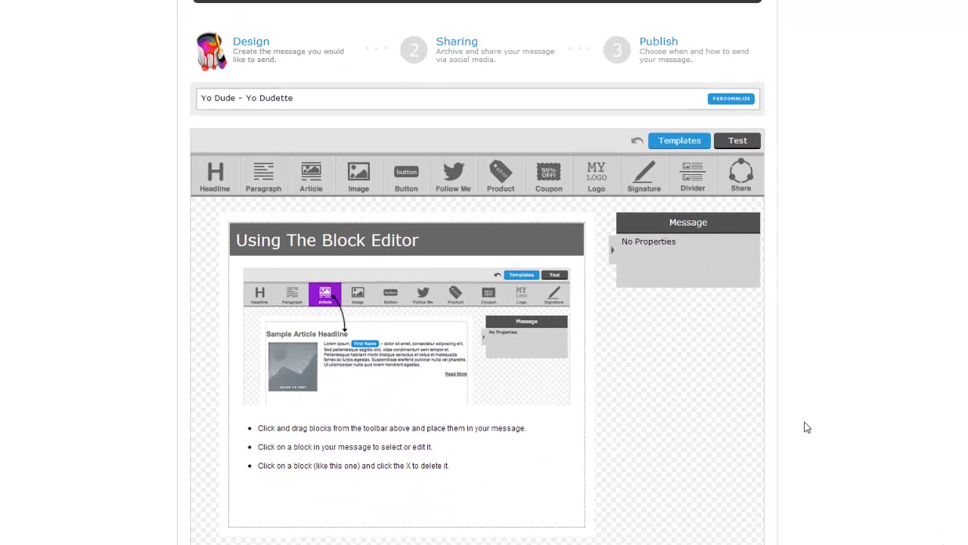
Step: Delete the sample "Using The Block Editor" article block and add a Paragraph block to the empty message
left_click(495, 243)
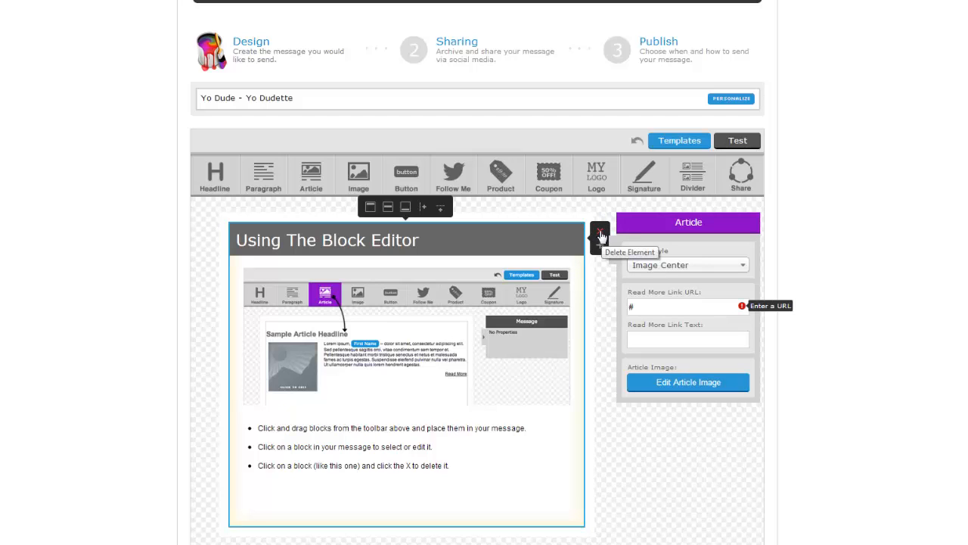
left_click(600, 234)
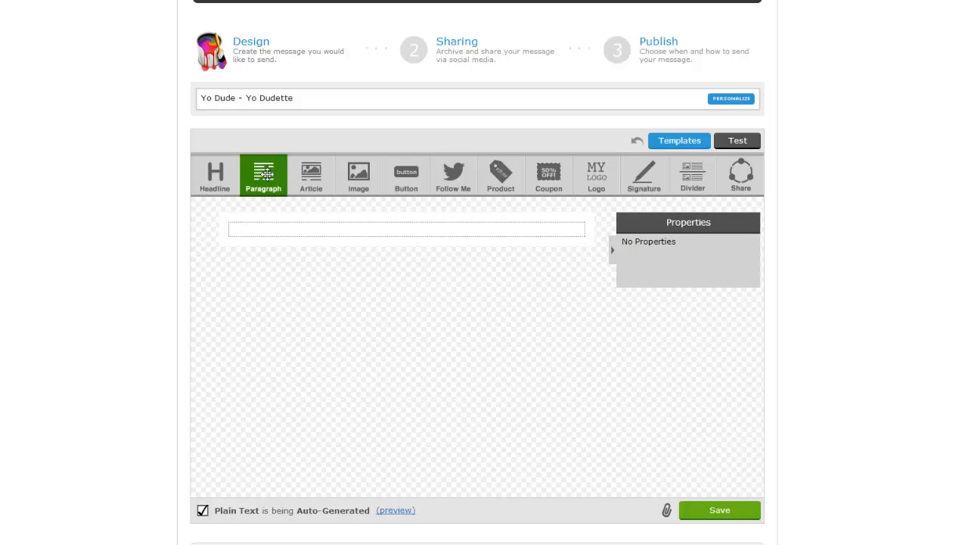
left_click_drag(265, 174, 263, 250)
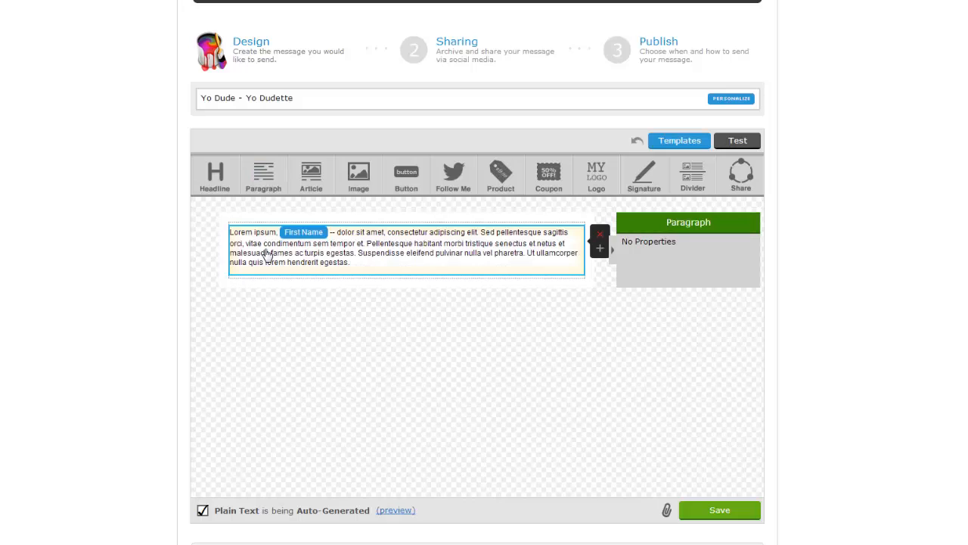
Step: Replace the paragraph's placeholder text with the correctly spelled line "How are things going for ya..."
left_click(365, 264)
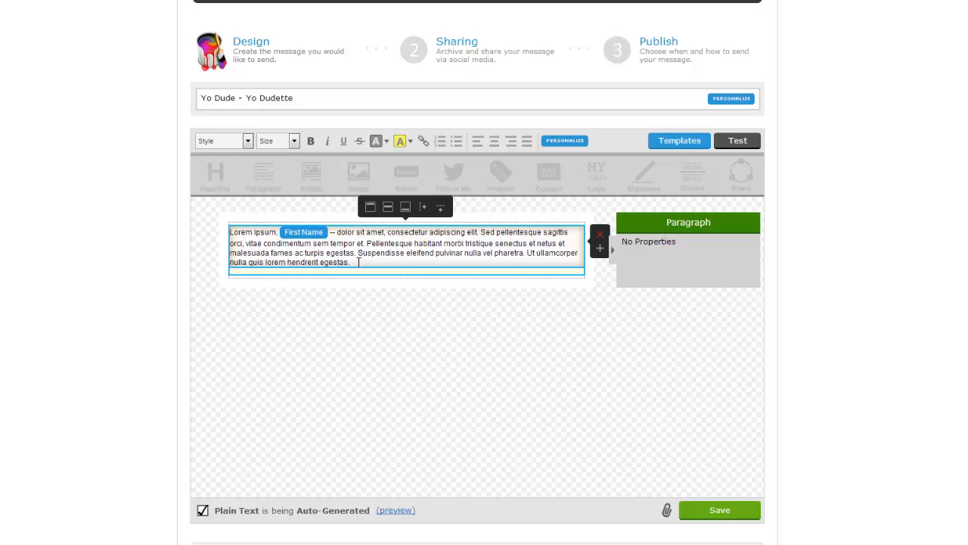
left_click_drag(359, 263, 219, 232)
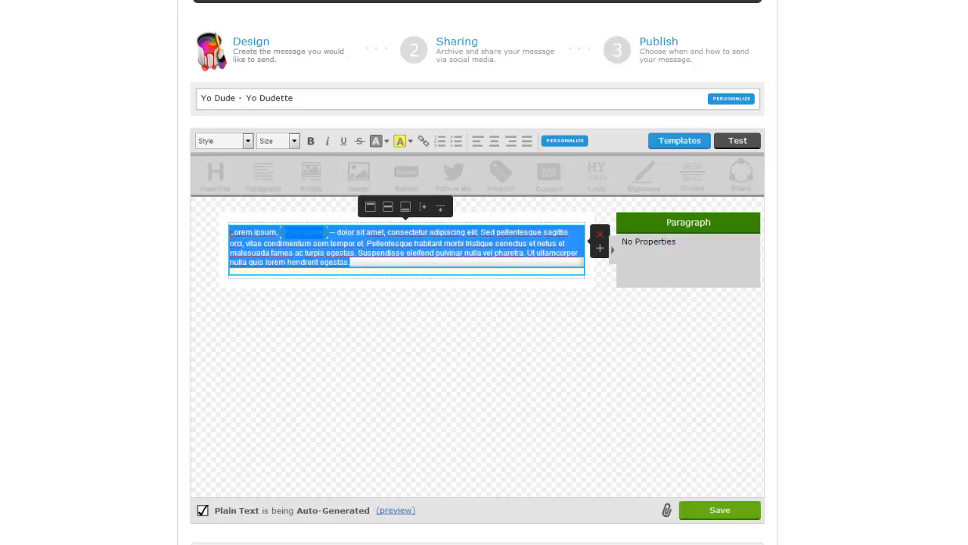
key("BackSpace")
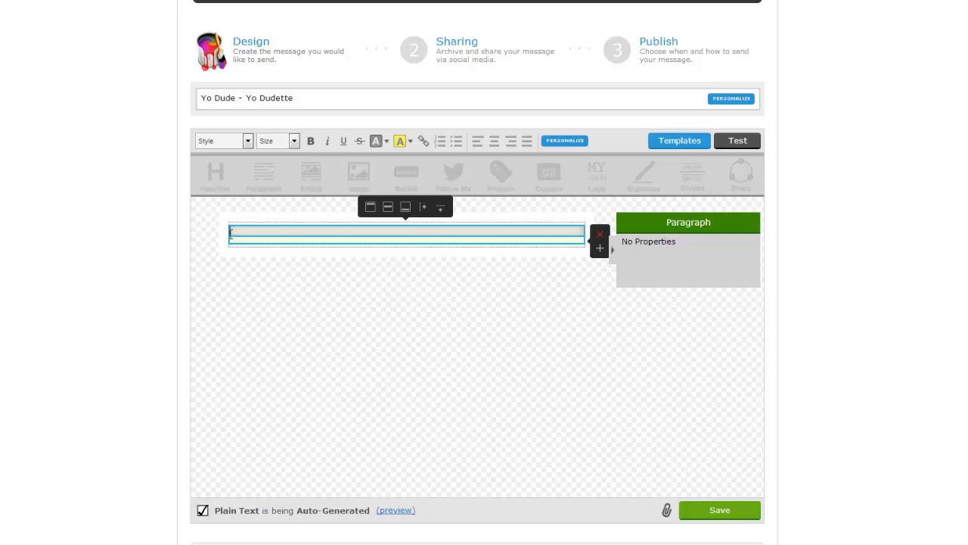
type("How are things goning for ya")
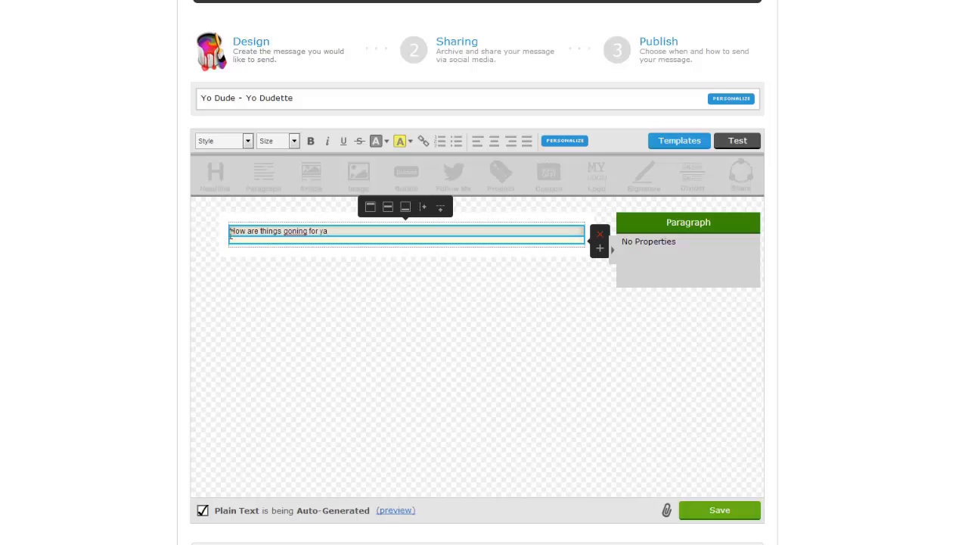
right_click(300, 233)
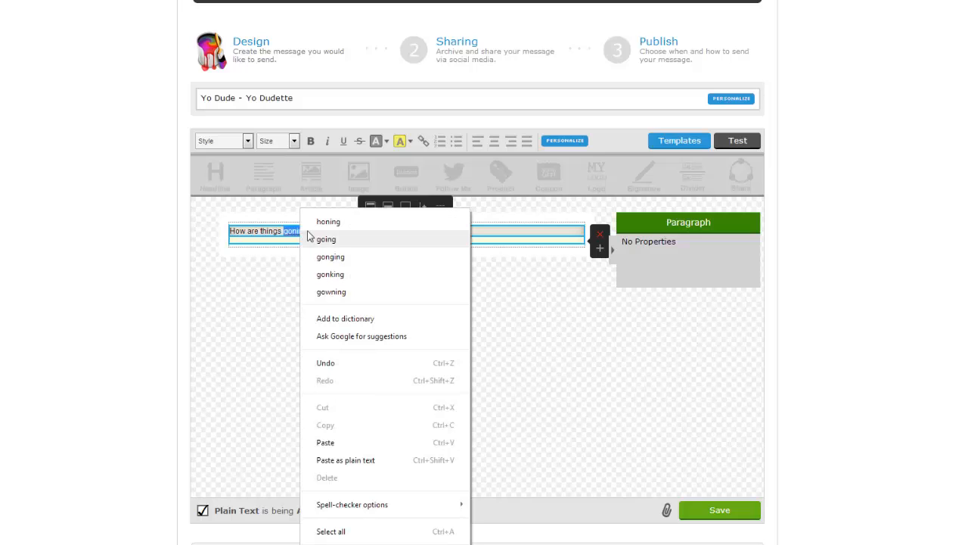
left_click(338, 241)
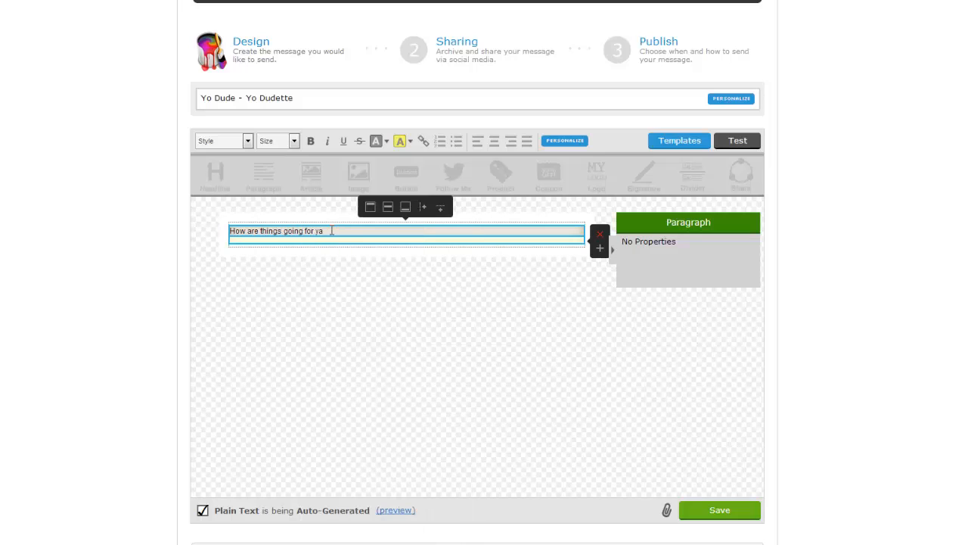
type("...")
Step: After a blank line, add "There are days you're gonna get" and "When things seam a little tough" on two separate lines
key("Return")
key("Return")
key("Return")
key("Return")
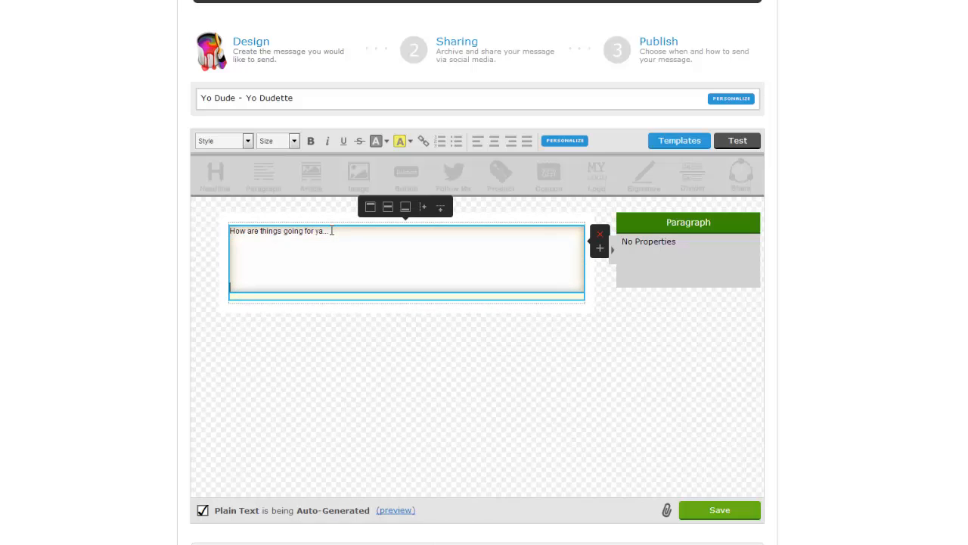
key("Return")
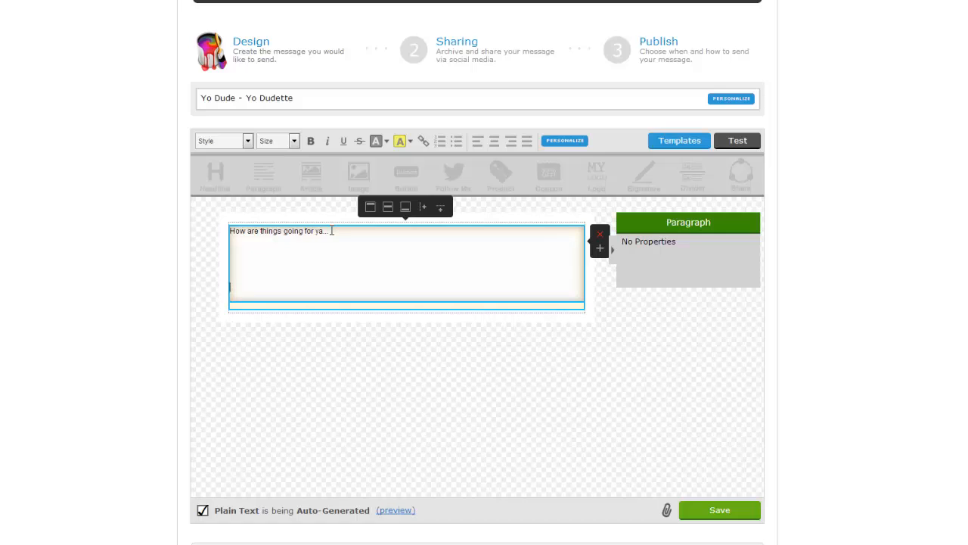
key("BackSpace")
key("BackSpace")
key("BackSpace")
key("BackSpace")
type("There are days you're gonna get")
key("Return")
type("When ")
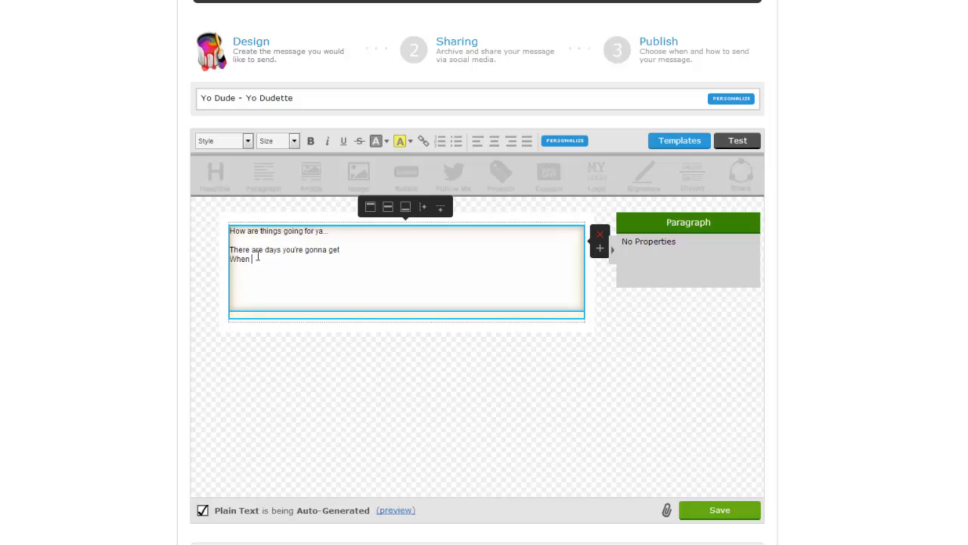
type("things seam a little tough")
Step: Add "BUT...." on its own line, followed by "Let me tell you, these are the MOST" and "Important days you can have..." on separate lines
key("Return")
key("Return")
type("BUT")
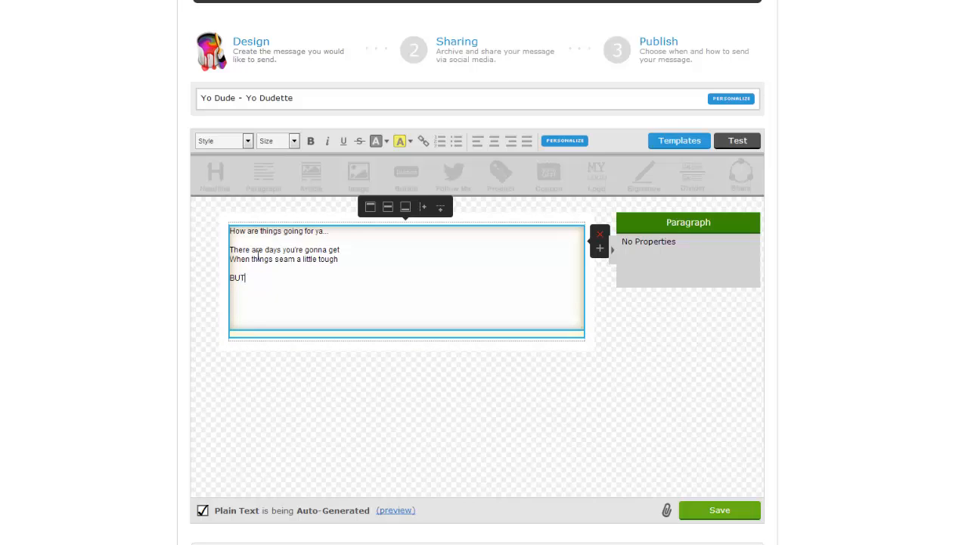
type("....")
key("Return")
key("Return")
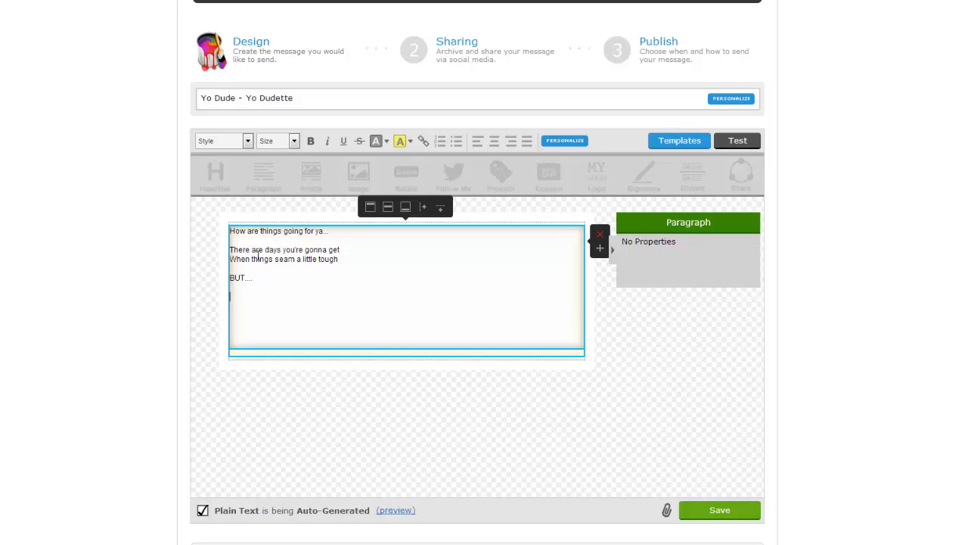
type("Let me tell you, these are the MOST")
key("Return")
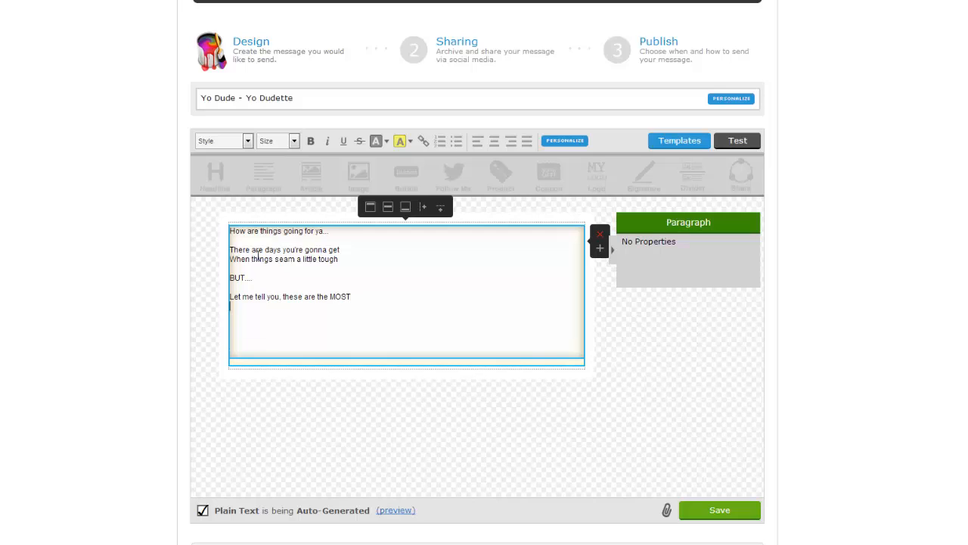
type("Important days you can hayve")
key("BackSpace")
key("BackSpace")
type("ve...")
Step: Add "WHY???" and, below it, "Because these are the times, when you are closets to breaking through the barriers."
key("Return")
key("Return")
key("Return")
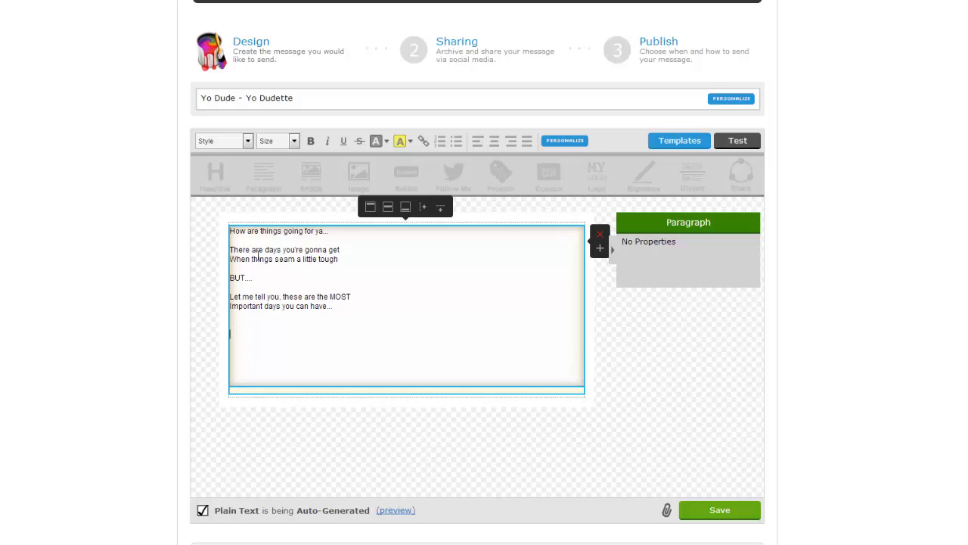
type("WHY???")
key("Return")
key("Return")
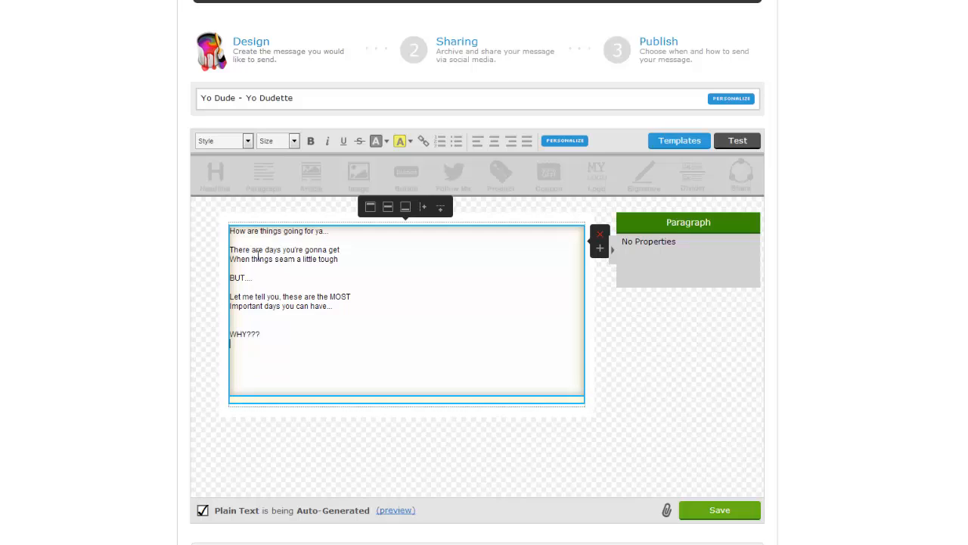
type("Because ")
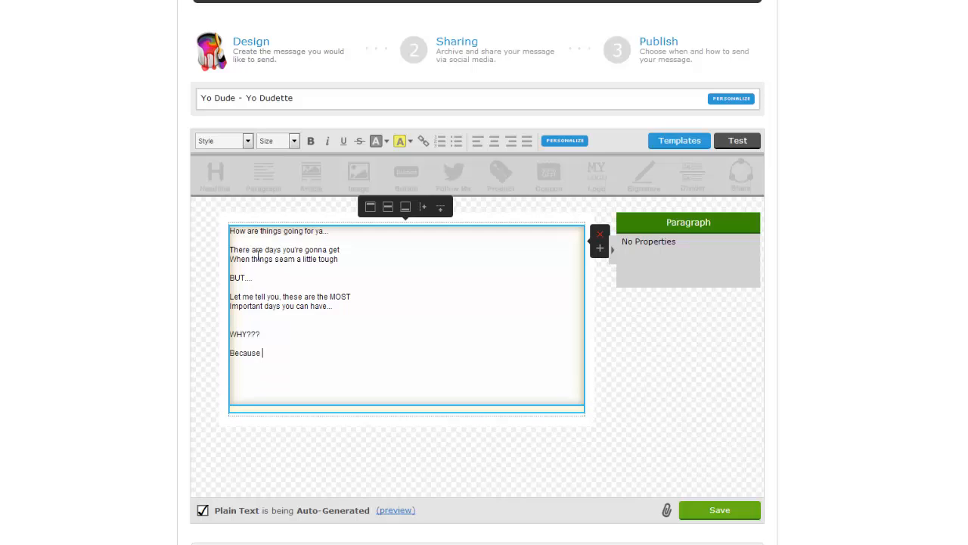
type("these are the times, when you are closets")
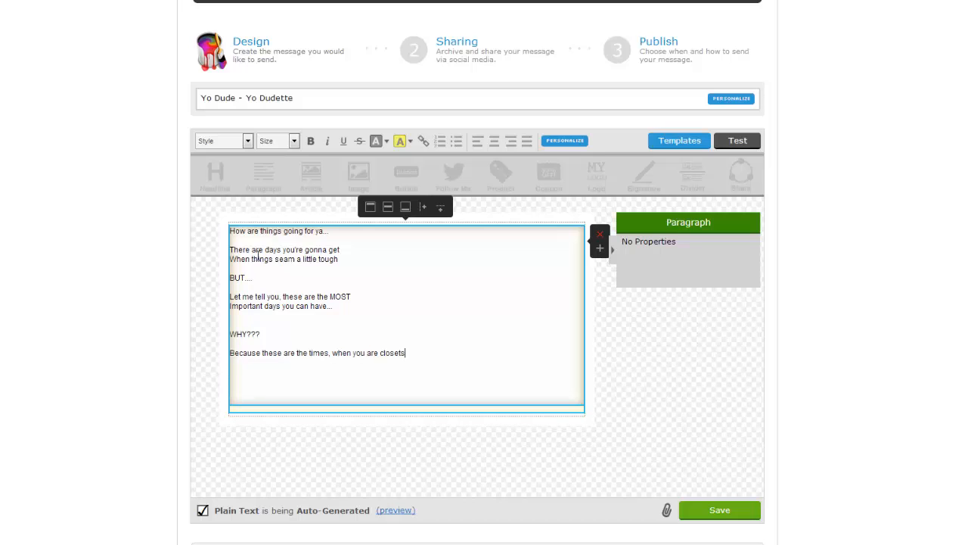
type(" to breaking through the barriers")
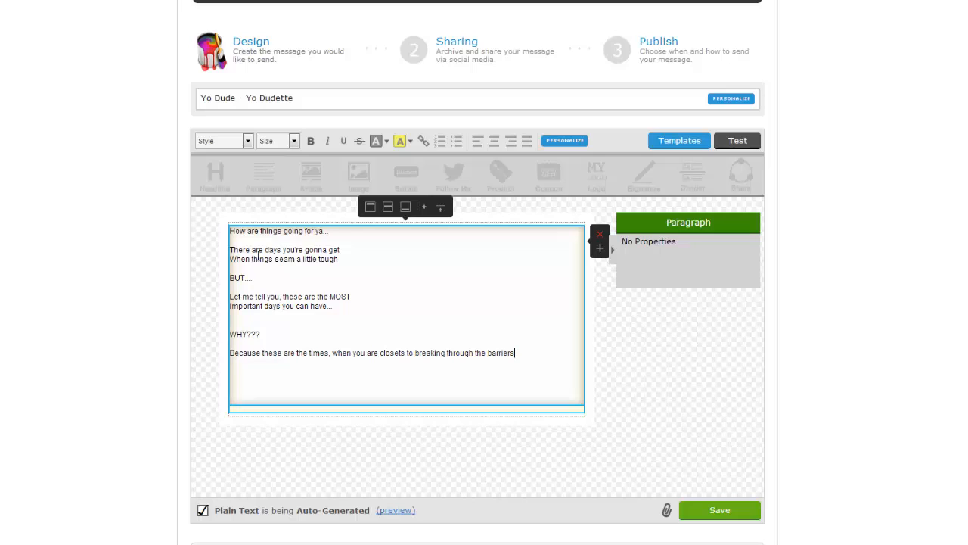
type(".")
Step: Break the last sentence onto a new line after "times," and correct "closets" to "closest"
left_click(333, 353)
key("Return")
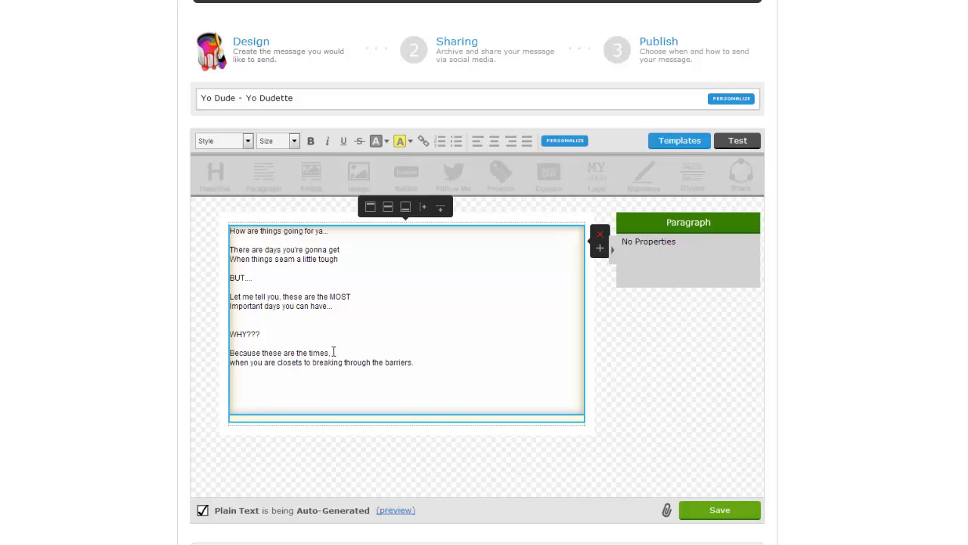
left_click(302, 361)
key("BackSpace")
key("BackSpace")
type("st")
Step: Format the whole paragraph text in the Tahoma font at 16px
left_click(229, 231)
left_click_drag(230, 231, 433, 370)
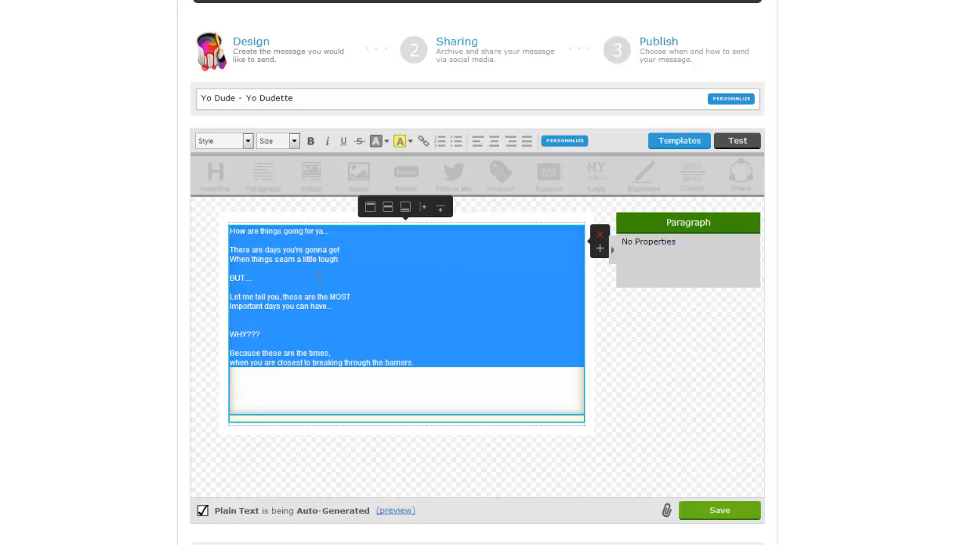
left_click(249, 142)
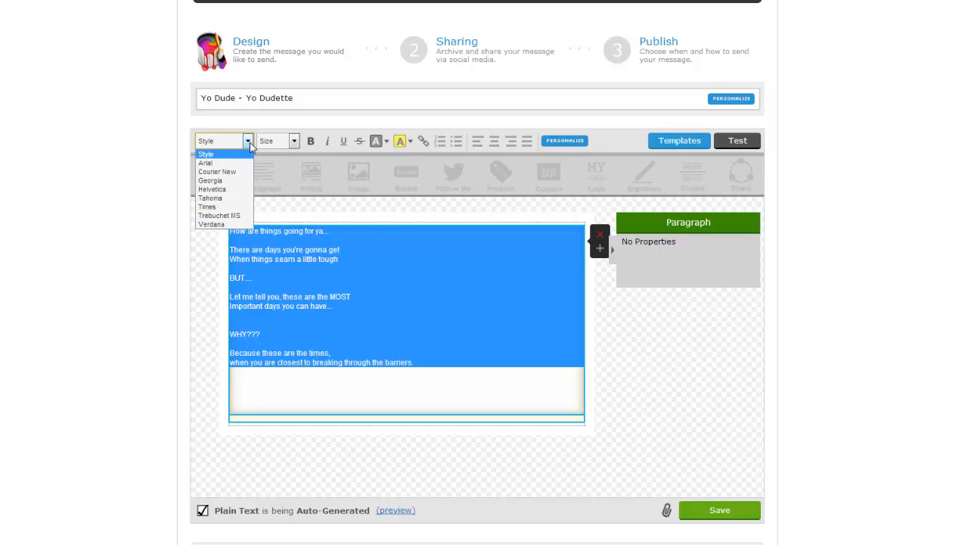
left_click(212, 198)
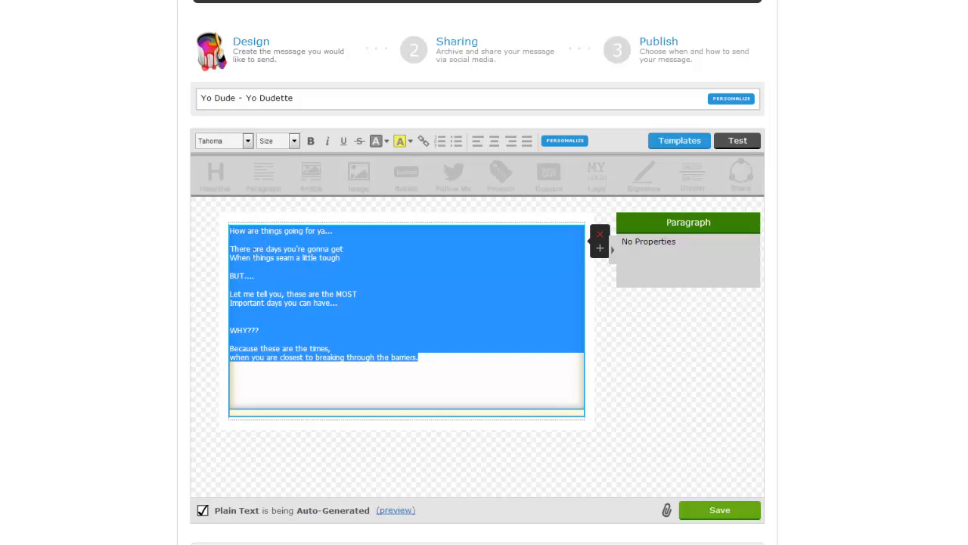
left_click(294, 141)
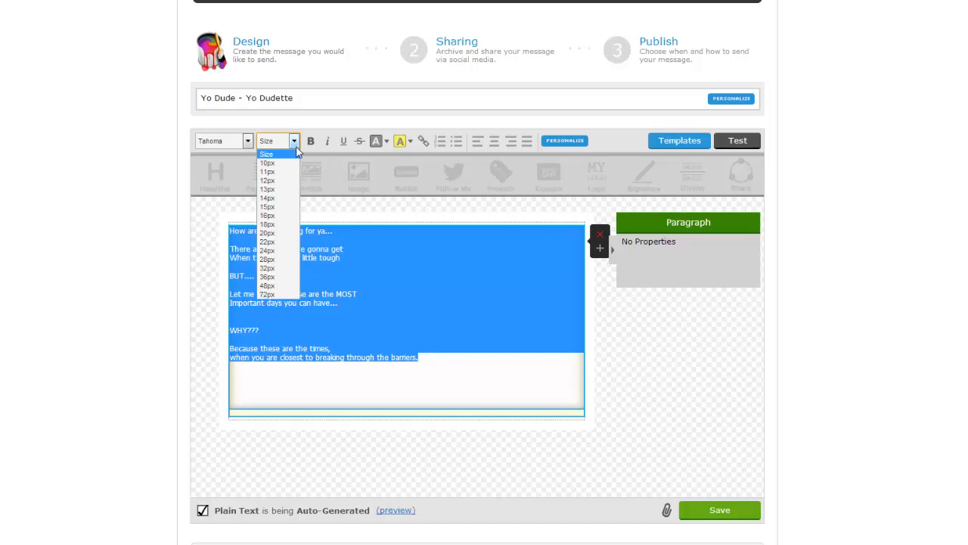
left_click(270, 216)
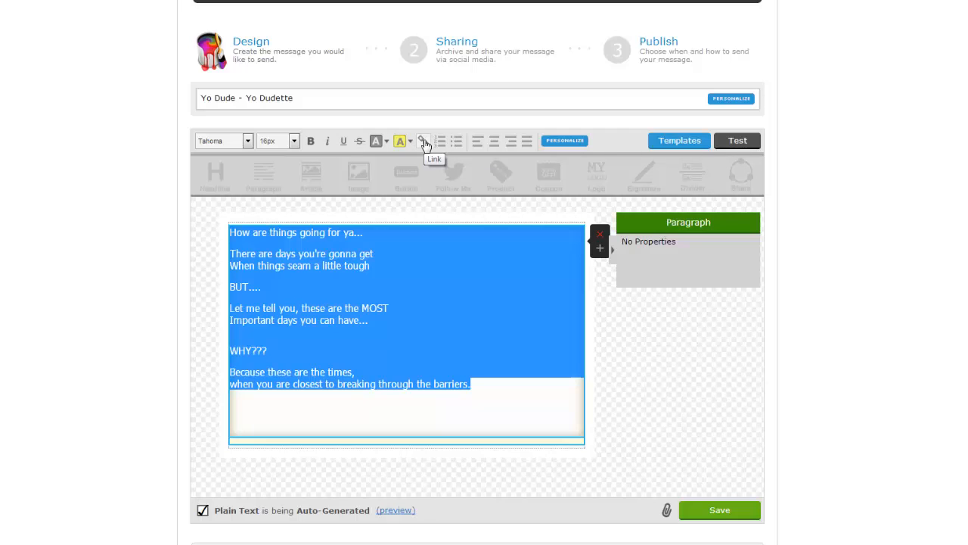
Step: Try centered and right alignment on the message text, finish with justified alignment, and place the cursor after "barriers."
left_click(497, 142)
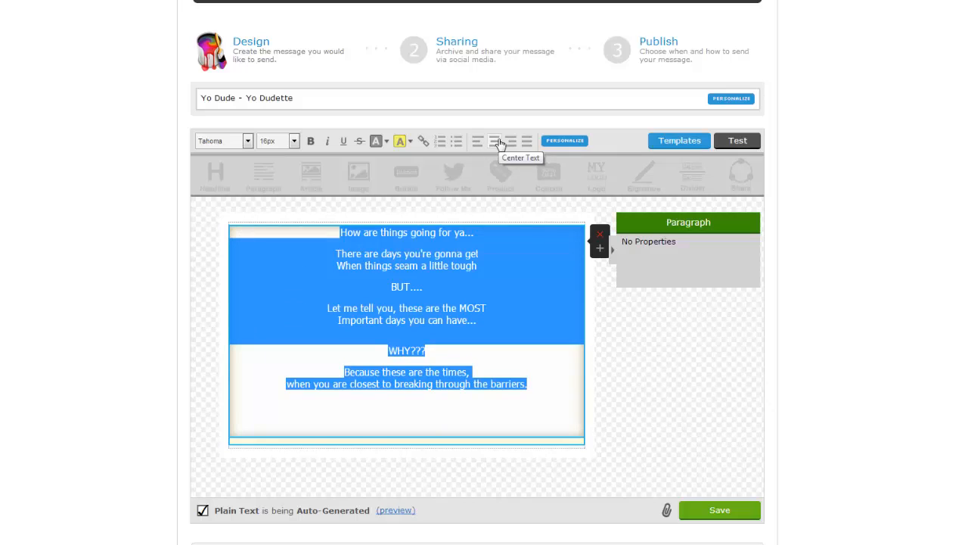
left_click(512, 143)
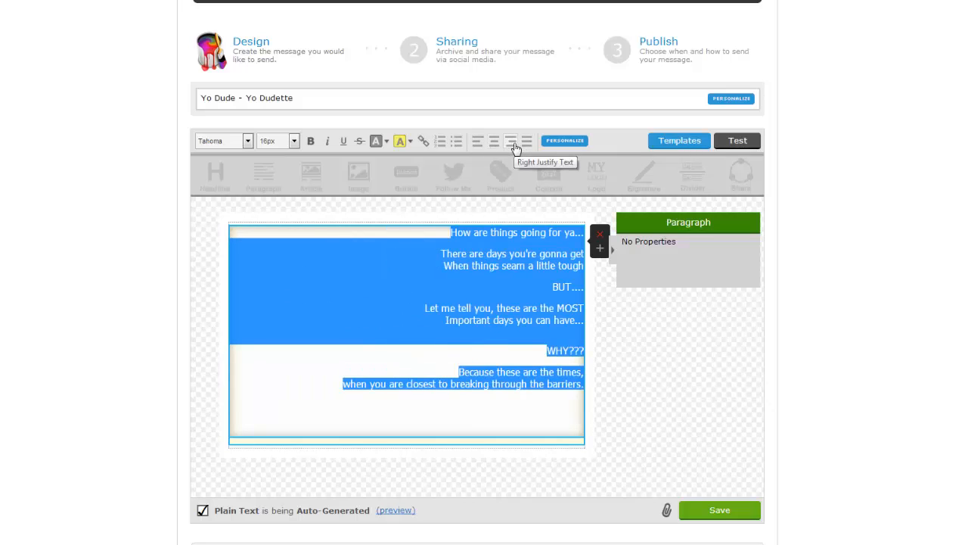
left_click(527, 145)
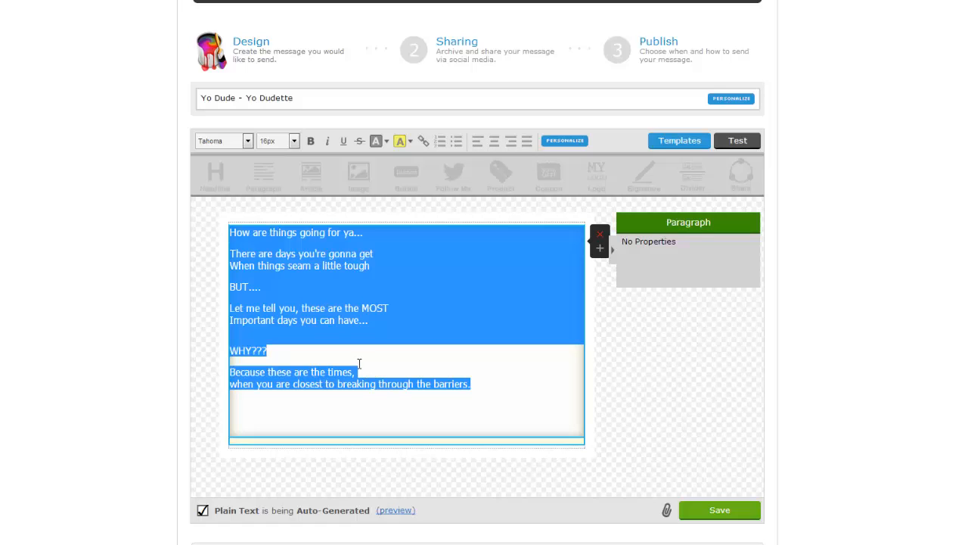
left_click(500, 386)
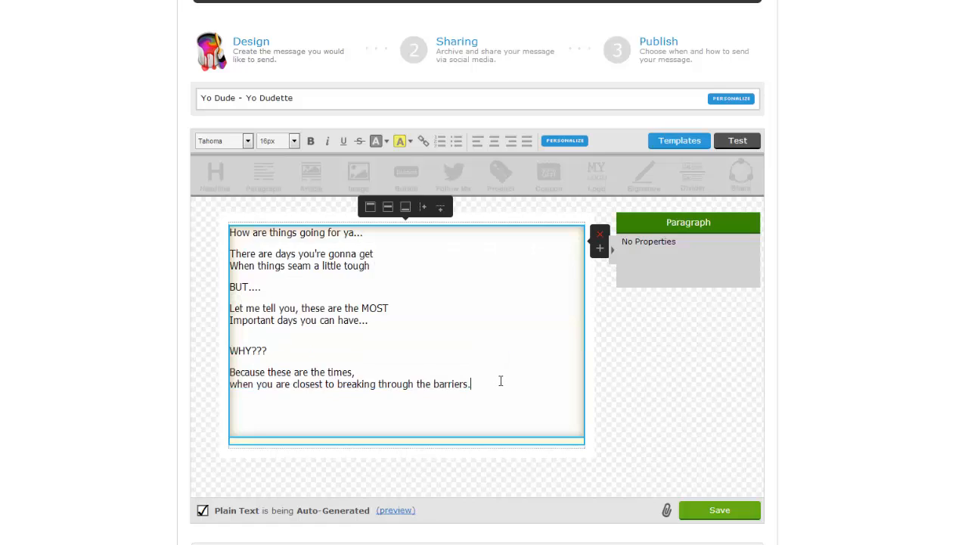
Step: Make the word "MOST" bold in the line "Let me tell you, these are the MOST"
left_click(361, 307)
left_click_drag(362, 307, 393, 309)
left_click(310, 141)
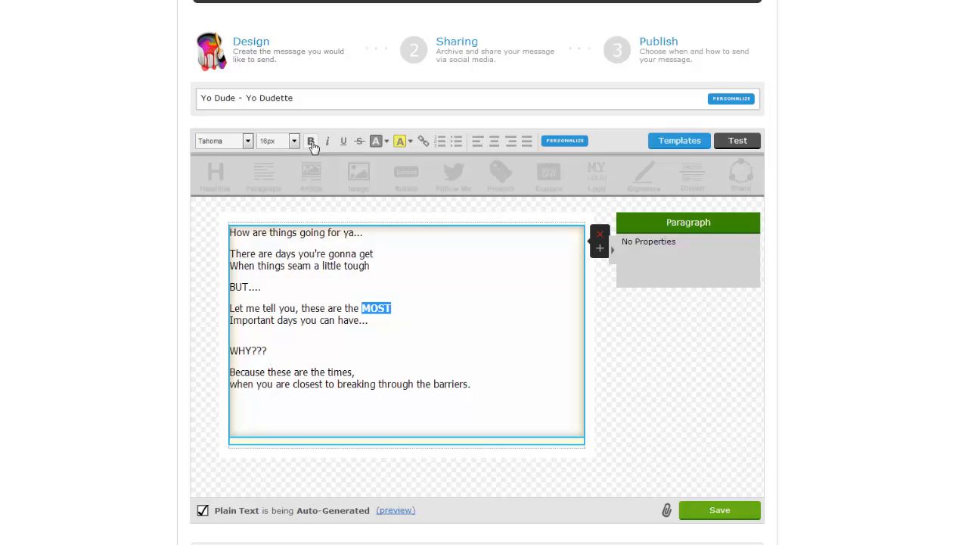
left_click_drag(441, 292, 446, 301)
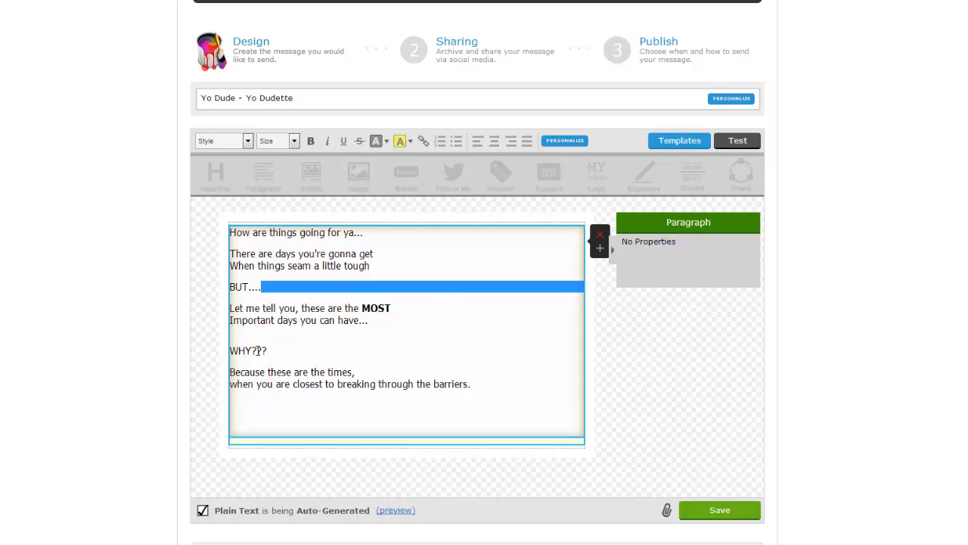
Step: Format the "WHY???" line as bold, italic and underlined
left_click_drag(268, 351, 223, 349)
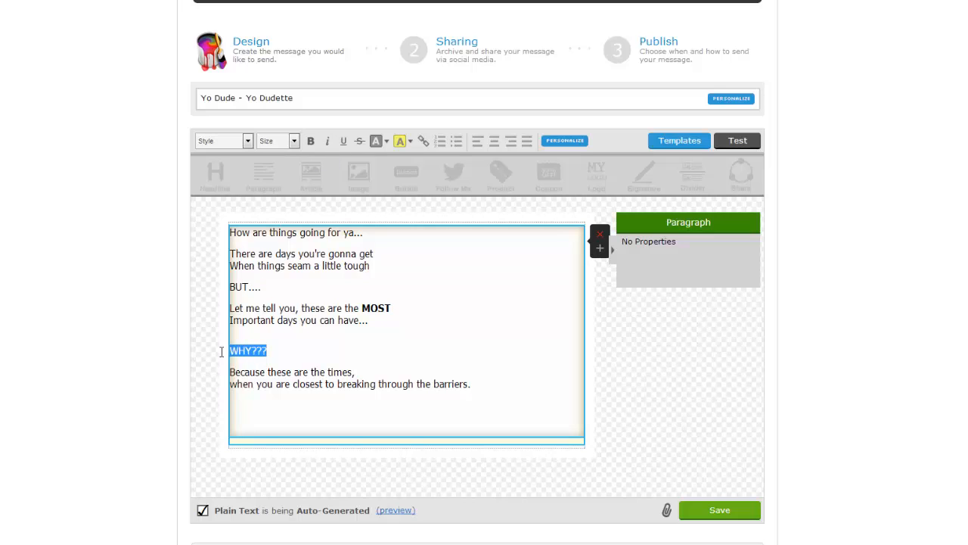
left_click(328, 143)
left_click(311, 142)
left_click(307, 350)
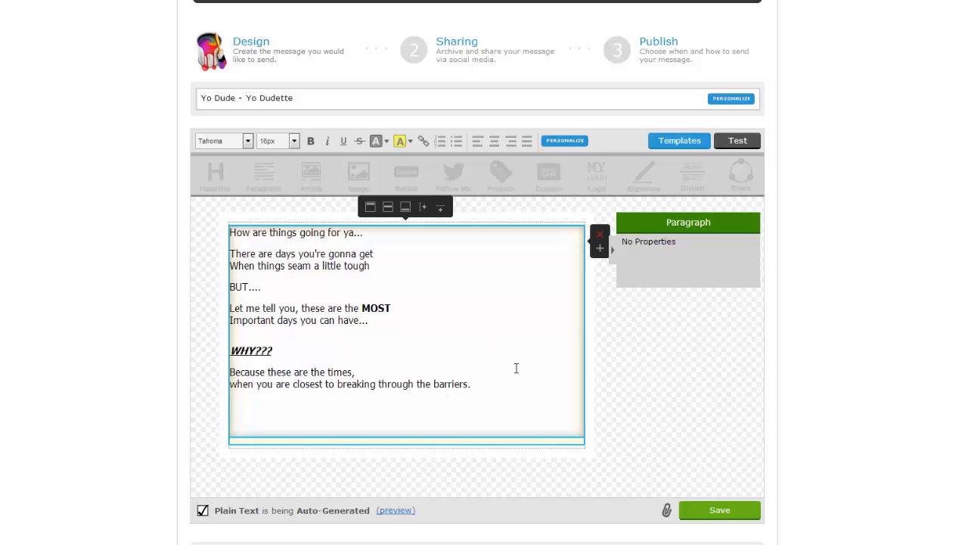
Step: Add a new line after "barriers." reading "Did you know" followed by the subscriber's First Name personalization field
left_click(489, 381)
key("Return")
type("D")
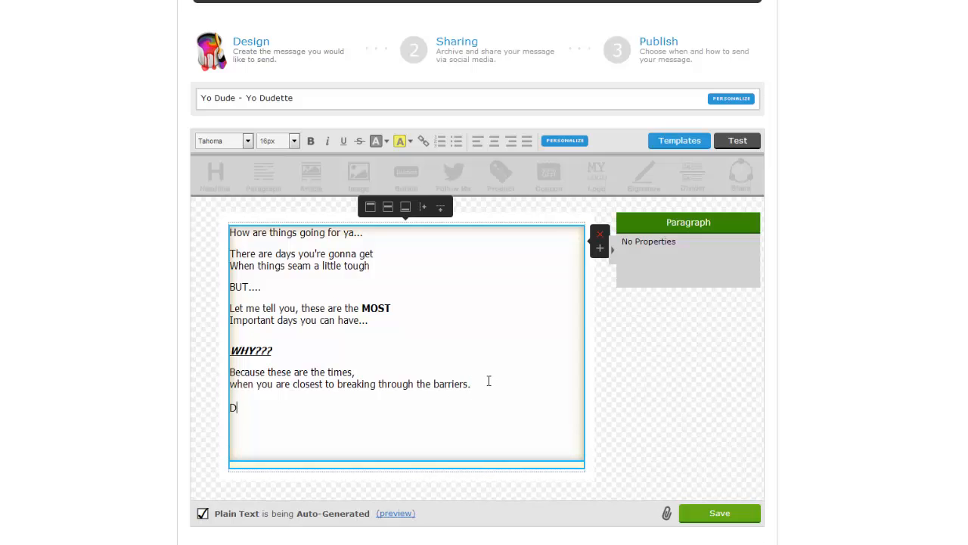
type("id you know")
left_click(564, 141)
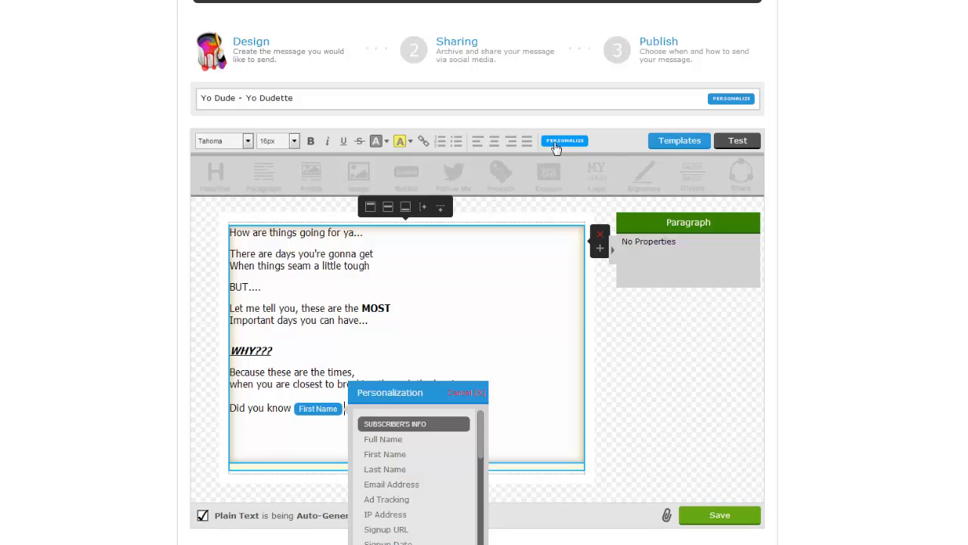
left_click(398, 457)
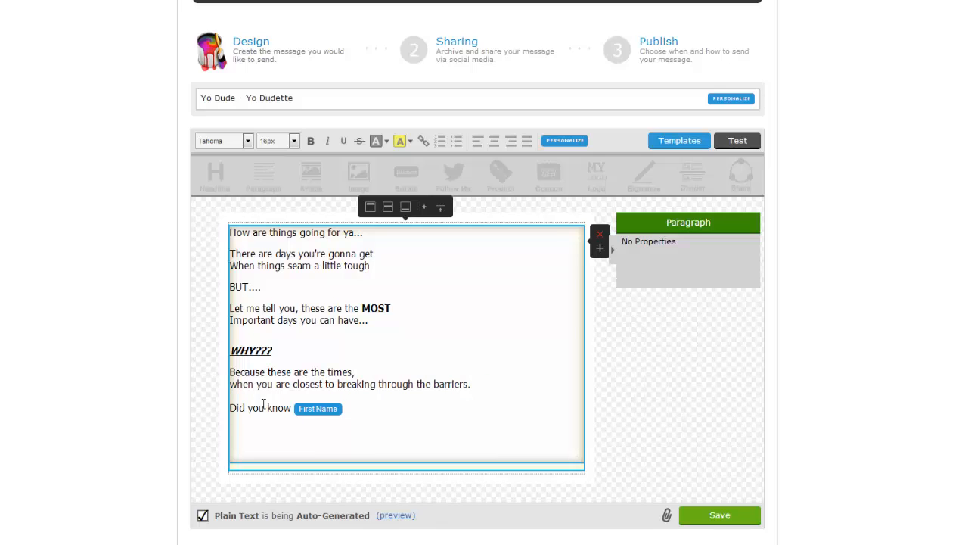
Step: Add the text "That this is so so important" on a new line below "Did you know"
left_click(373, 414)
key("Return")
type("That th")
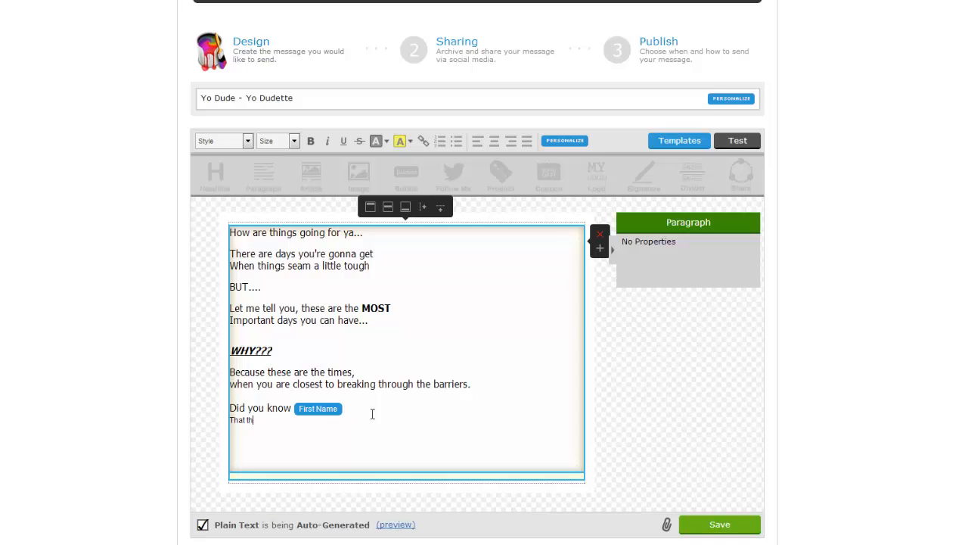
type("is is so so important")
Step: Format the line "That this is so so important" in the Tahoma font at 16px
left_click_drag(323, 420, 215, 421)
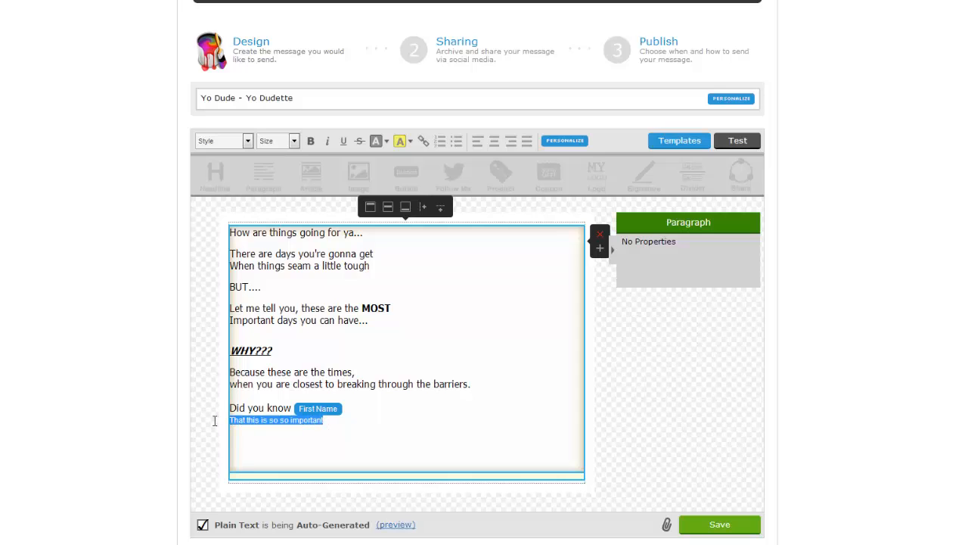
left_click(247, 142)
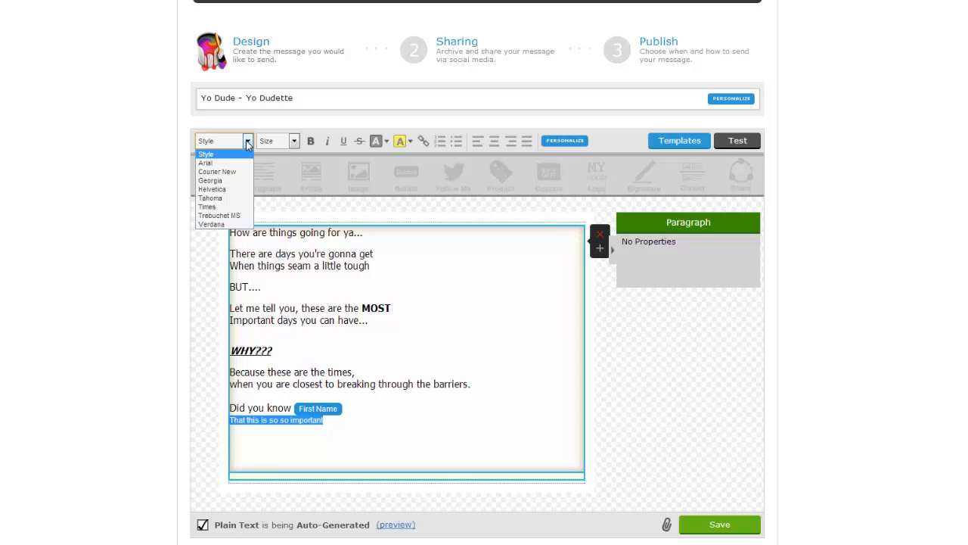
left_click(221, 199)
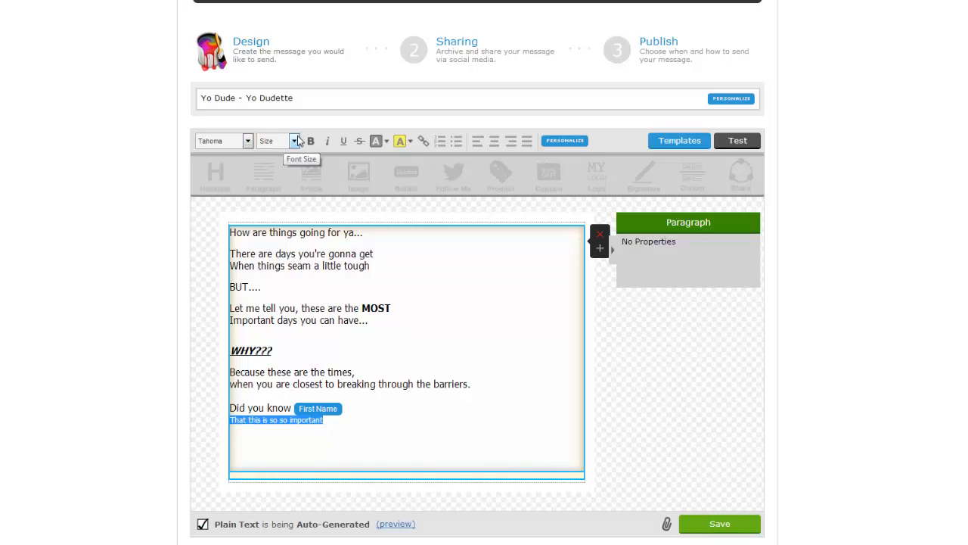
left_click(295, 141)
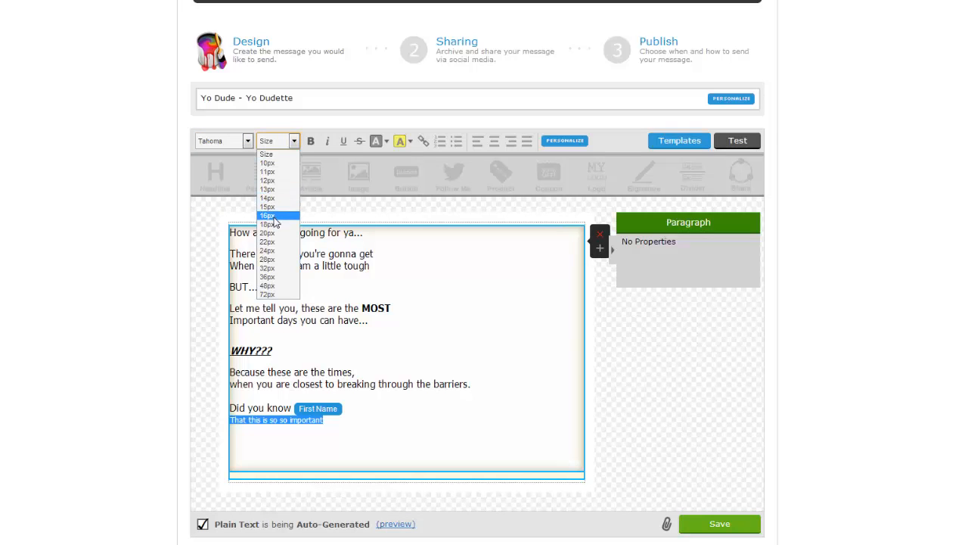
left_click(268, 216)
left_click(371, 430)
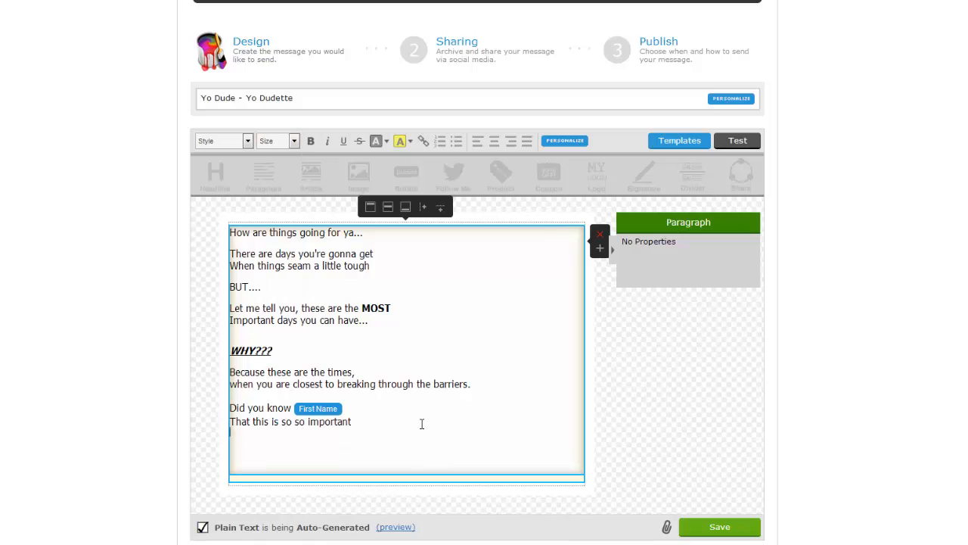